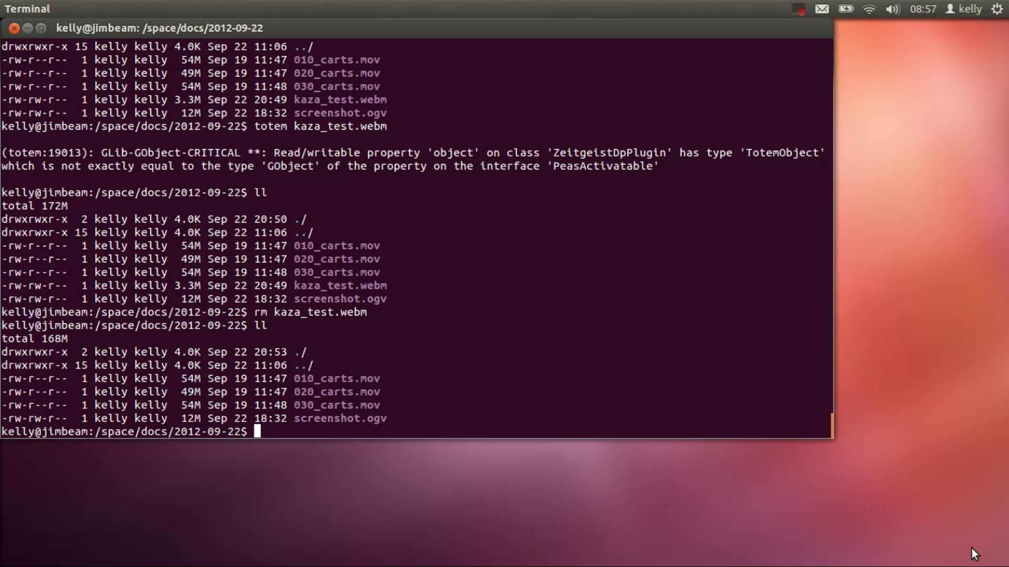
# Launch Update Manager from the Dash by searching 'update', then search the Dash for 'screen'
pyautogui.press('super')
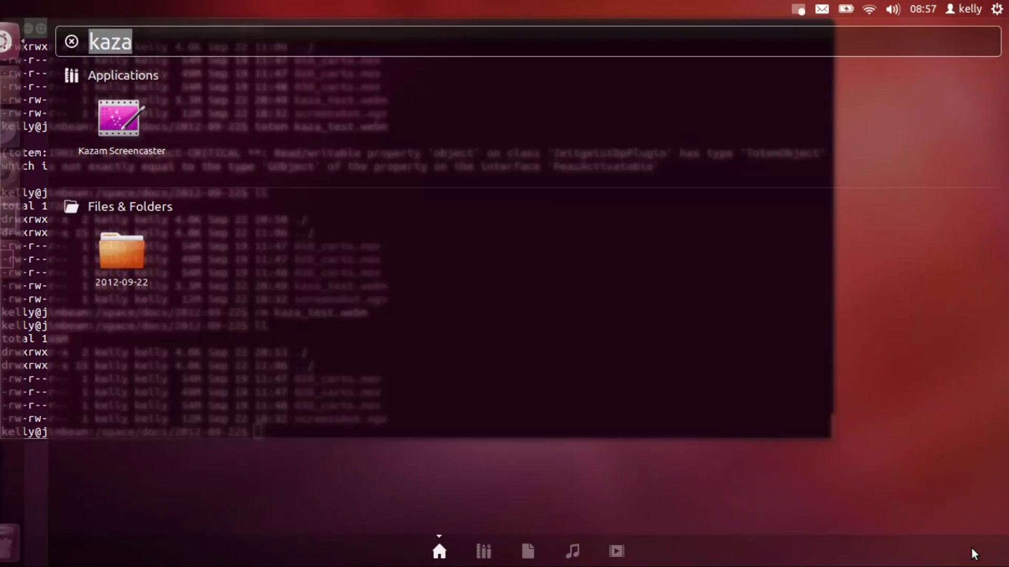
pyautogui.write('update')
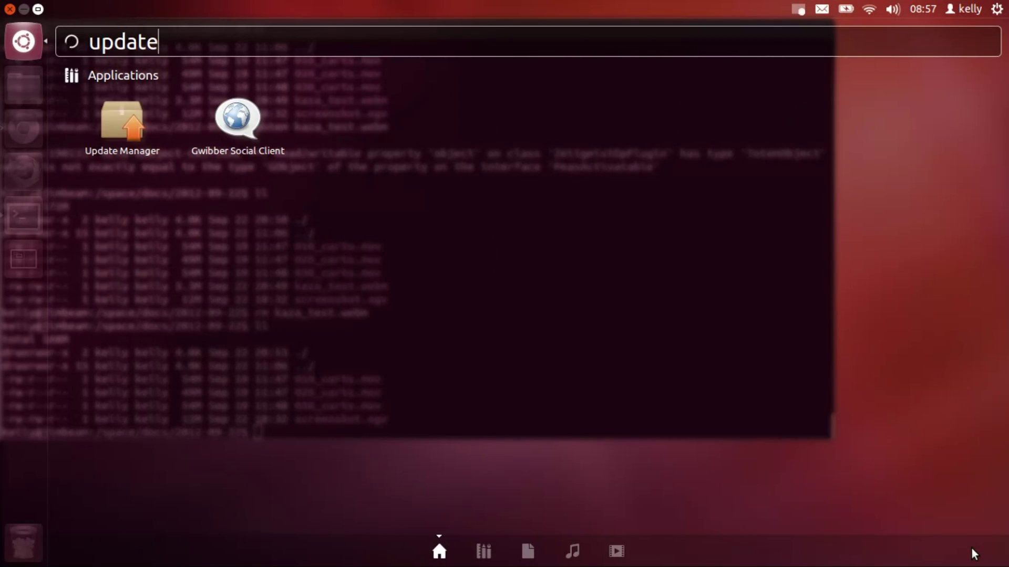
pyautogui.press('Return')
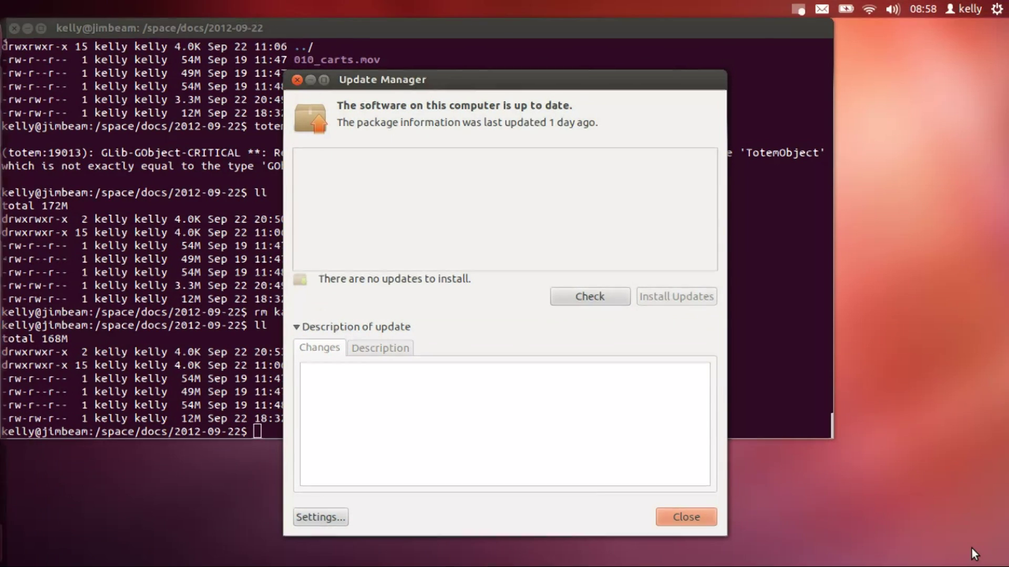
pyautogui.press('super')
pyautogui.write('screen')
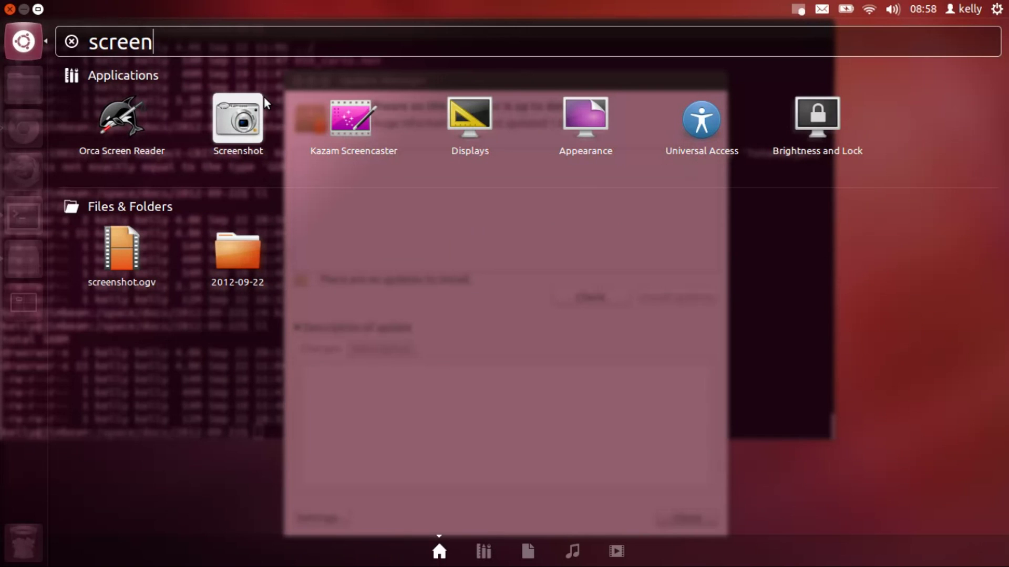
# Capture only the Update Manager window with Screenshot's 'Grab the current window' and copy it to the clipboard
pyautogui.click(257, 109)
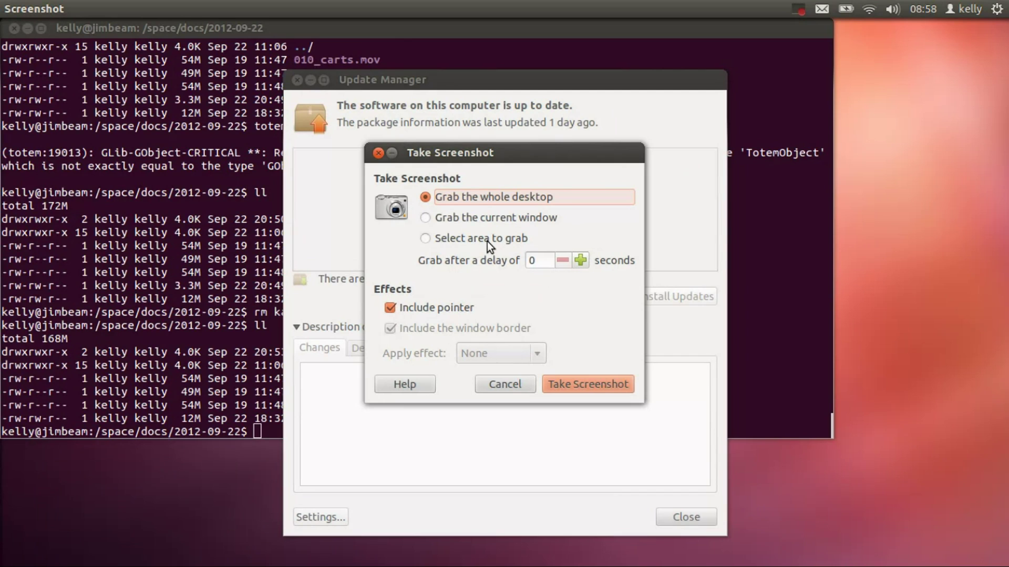
pyautogui.click(478, 214)
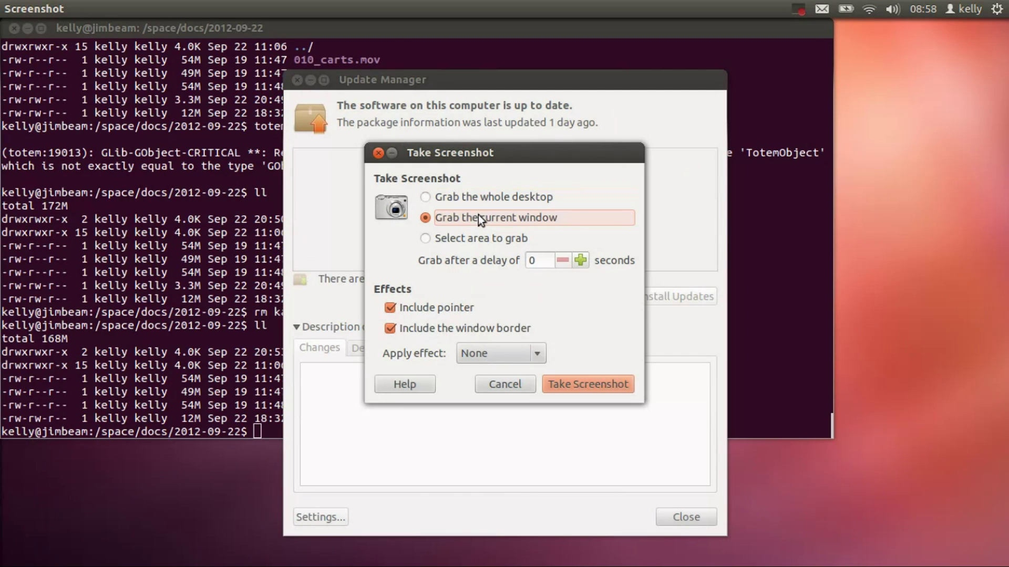
pyautogui.click(591, 387)
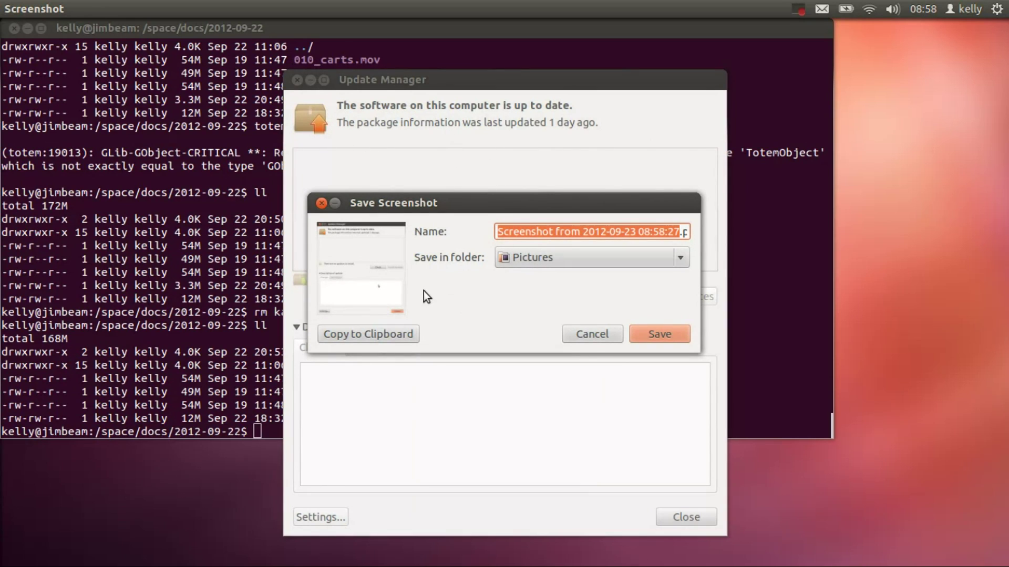
pyautogui.click(386, 339)
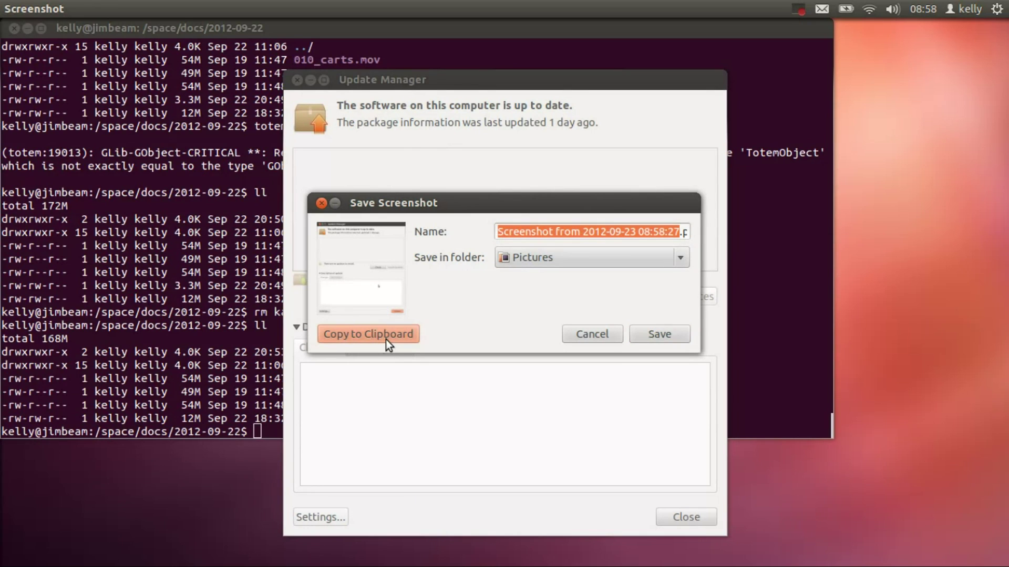
# Paste the Update Manager screenshot into a new LibreOffice Draw drawing and pick the Line Ends with Arrow tool
pyautogui.press('super')
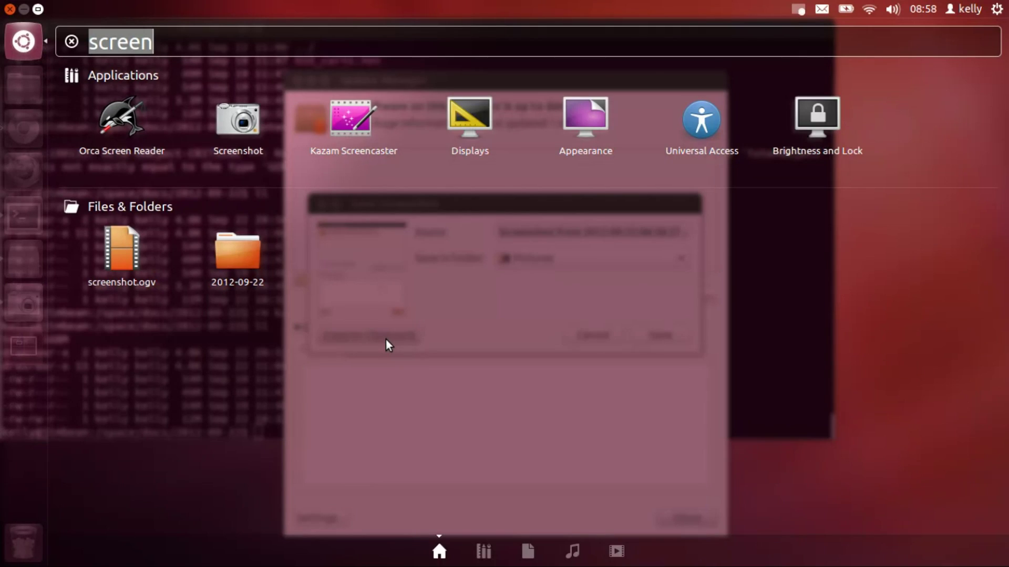
pyautogui.write('draw')
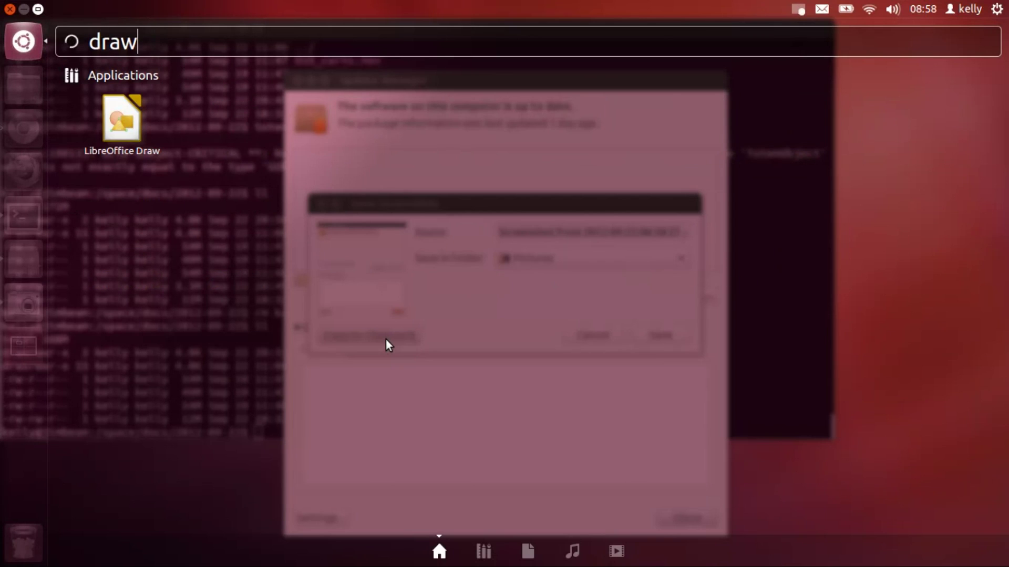
pyautogui.press('Return')
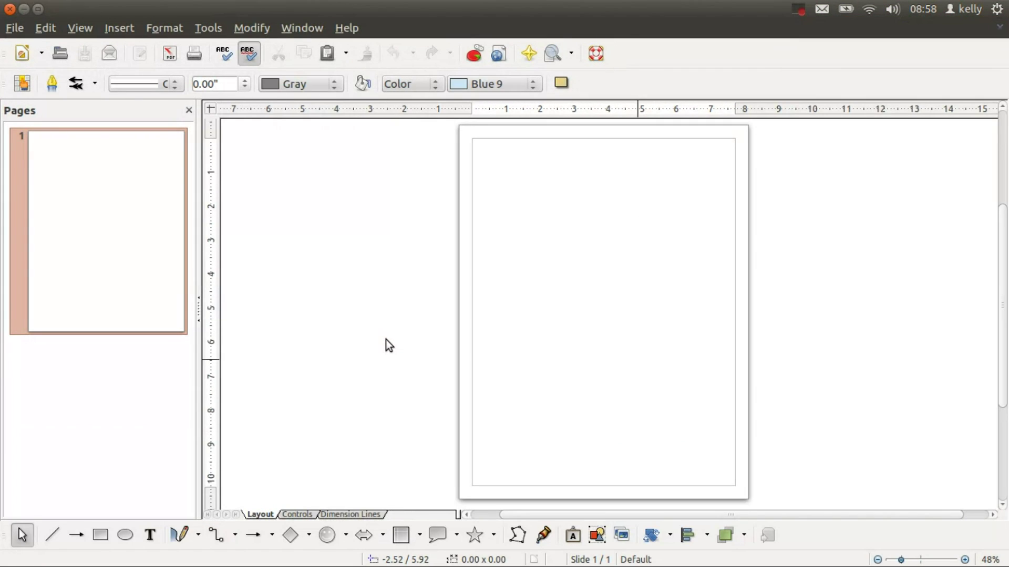
pyautogui.hotkey('ctrl', 'v')
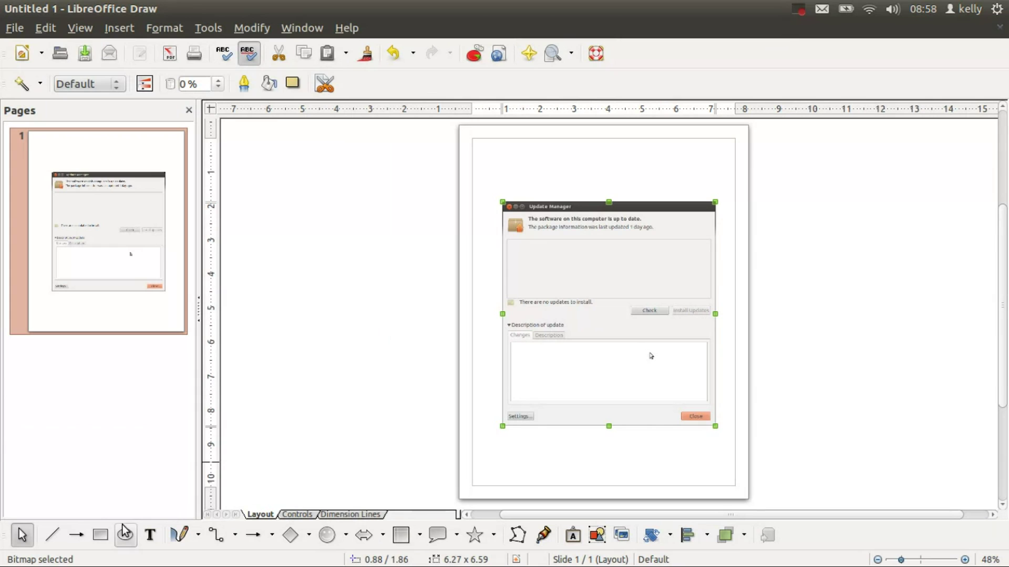
pyautogui.click(78, 536)
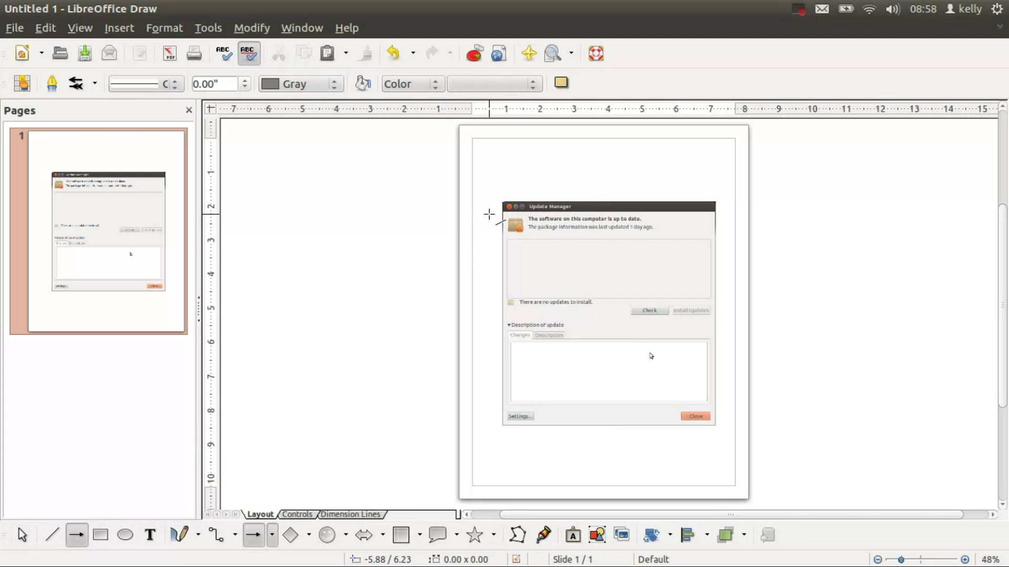
# Draw a black arrow from the screenshot's top-left corner to above Check, then zoom to 100%
pyautogui.moveTo(489, 209); pyautogui.dragTo(625, 301)
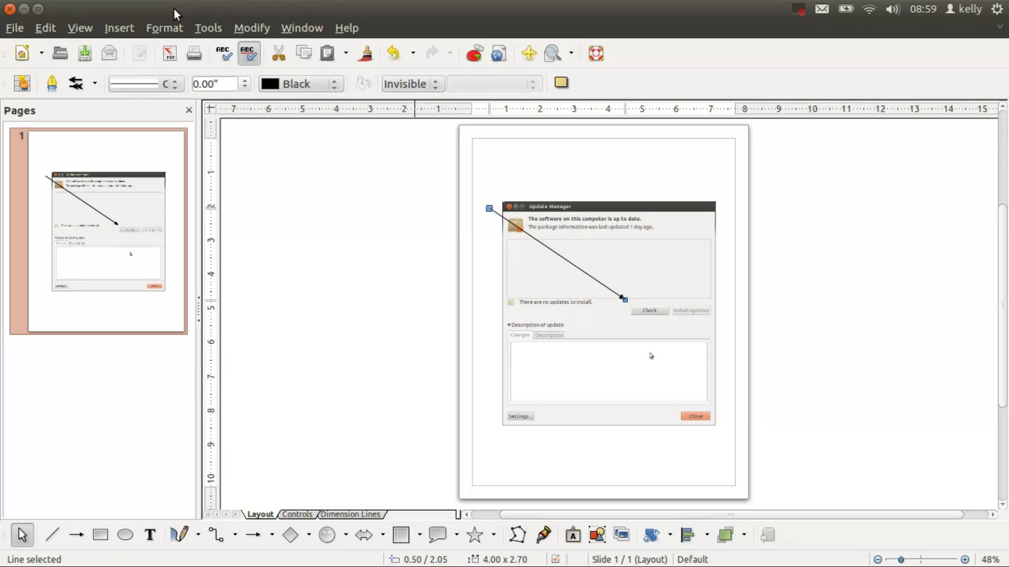
pyautogui.click(79, 27)
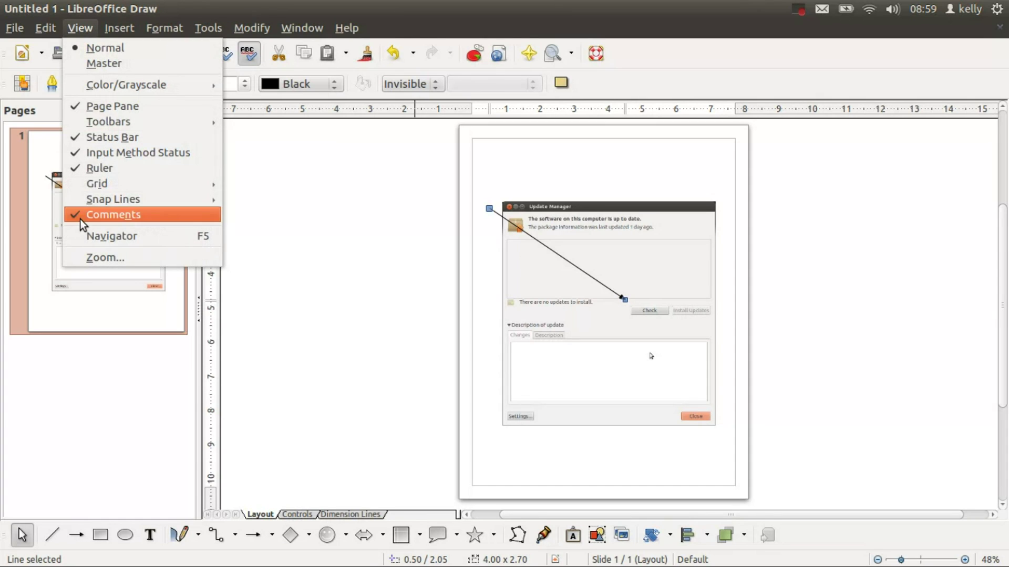
pyautogui.click(107, 257)
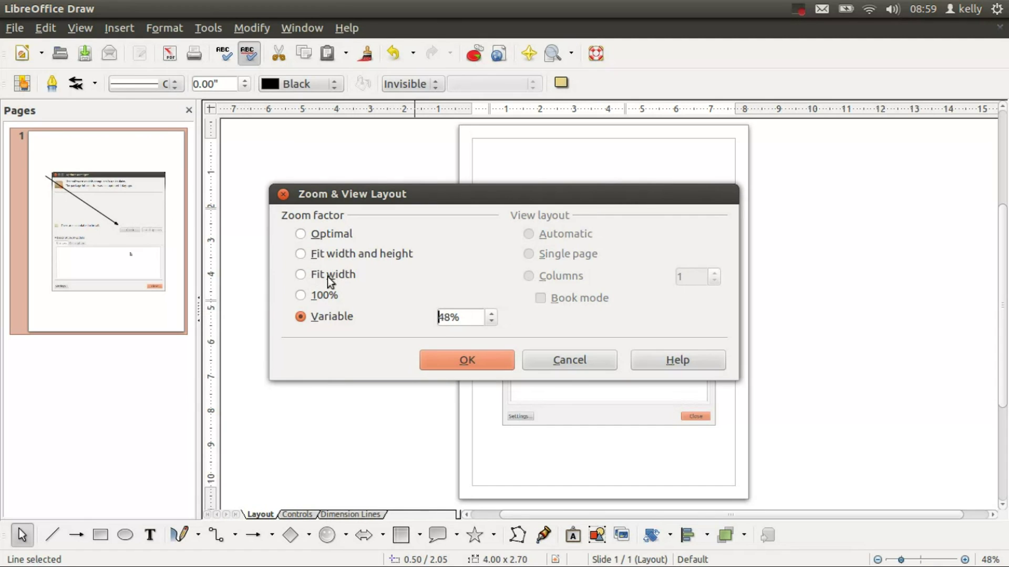
pyautogui.click(327, 295)
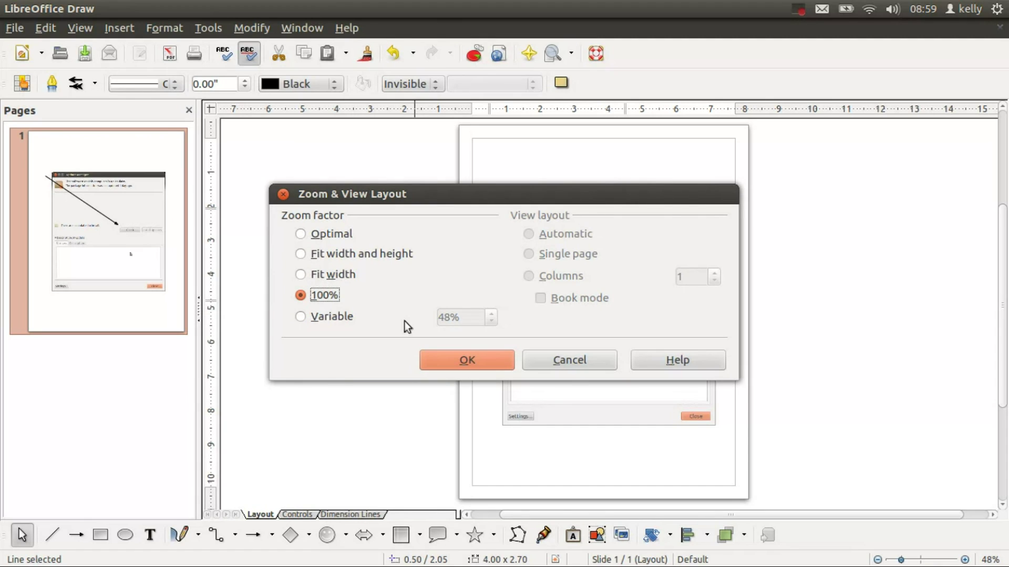
pyautogui.click(488, 364)
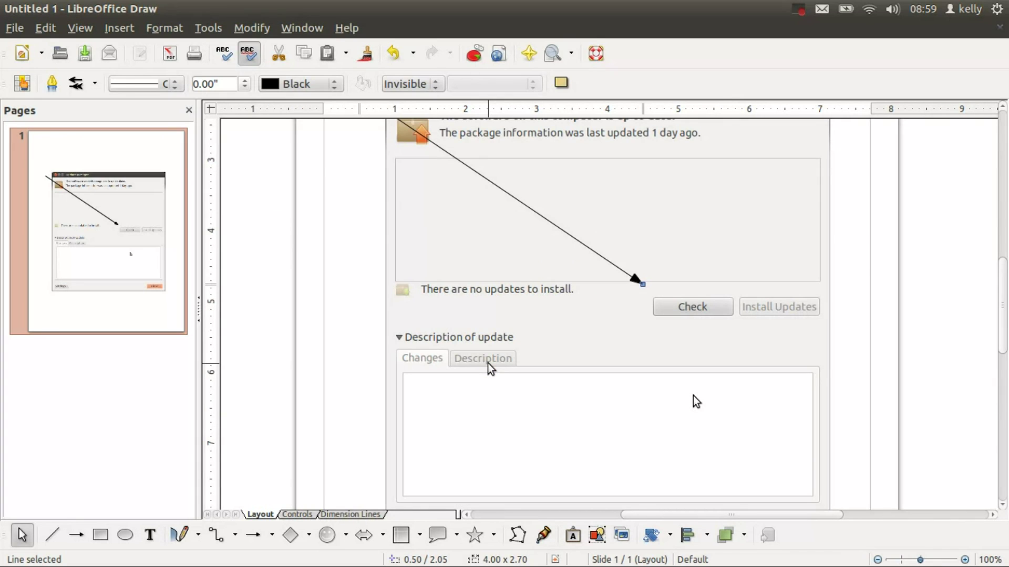
pyautogui.scroll(3, 488, 364)
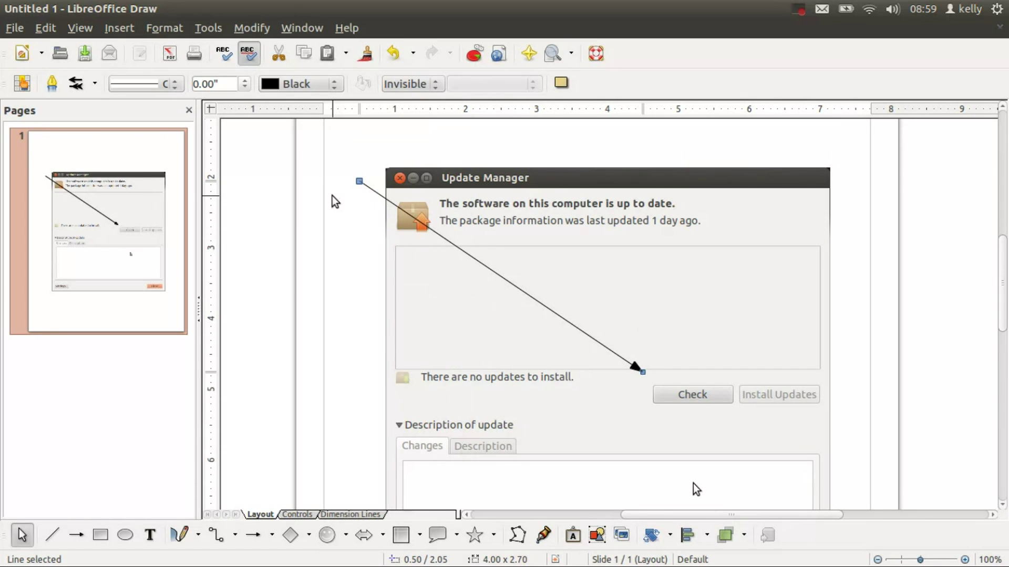
# Discard the earlier window capture by closing Screenshot's save dialog without saving
pyautogui.press('super')
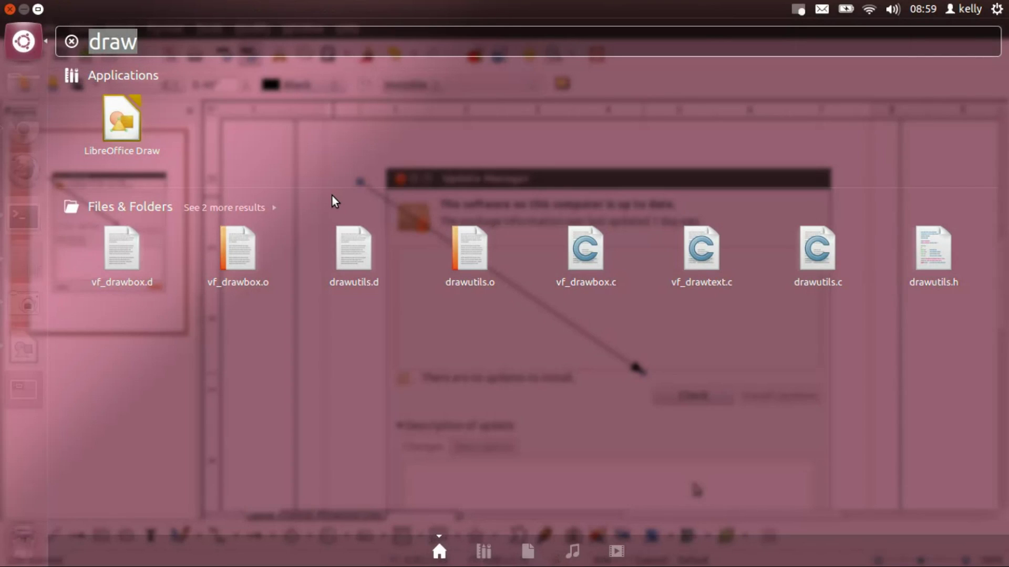
pyautogui.write('screen')
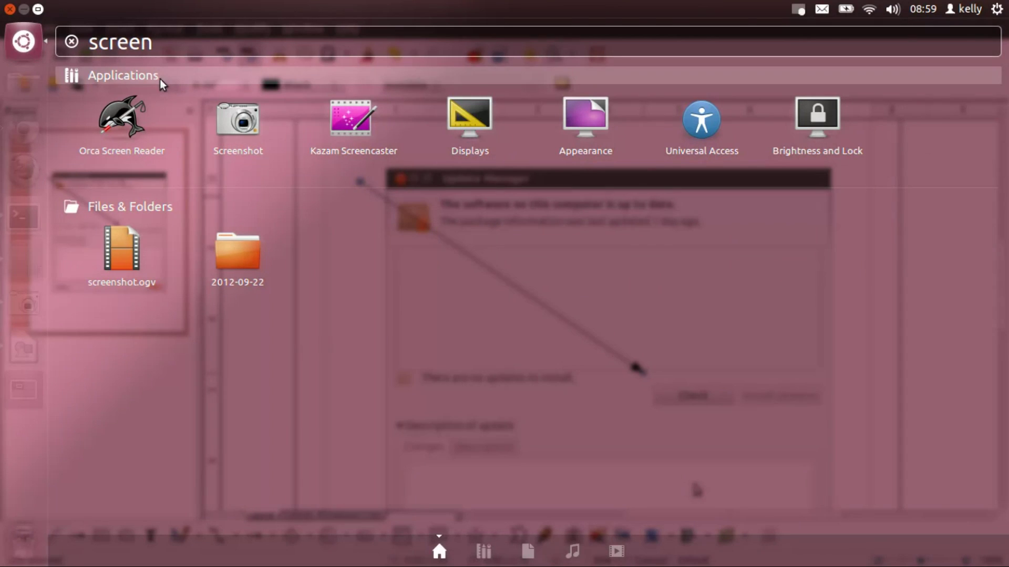
pyautogui.click(221, 113)
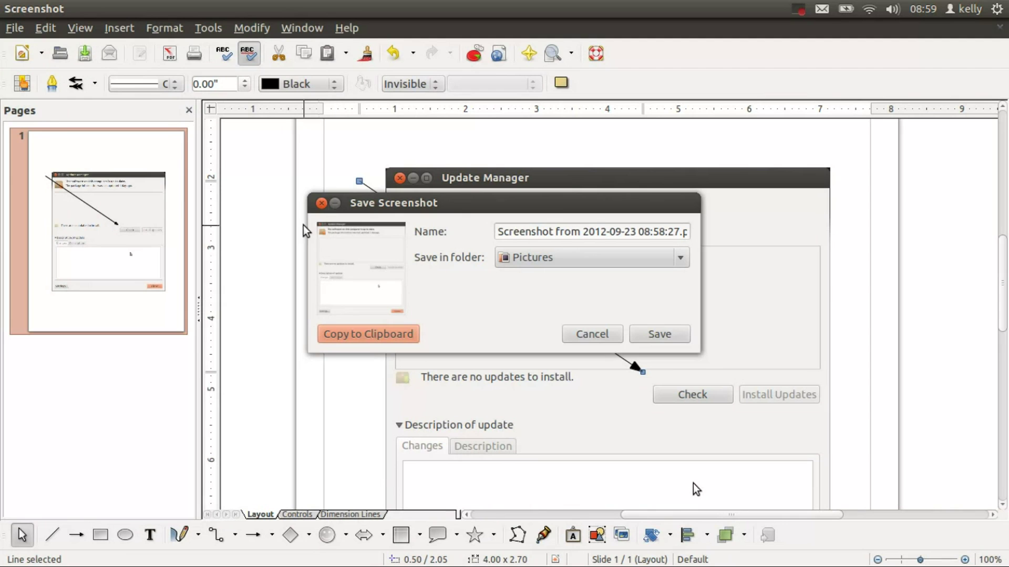
pyautogui.click(324, 202)
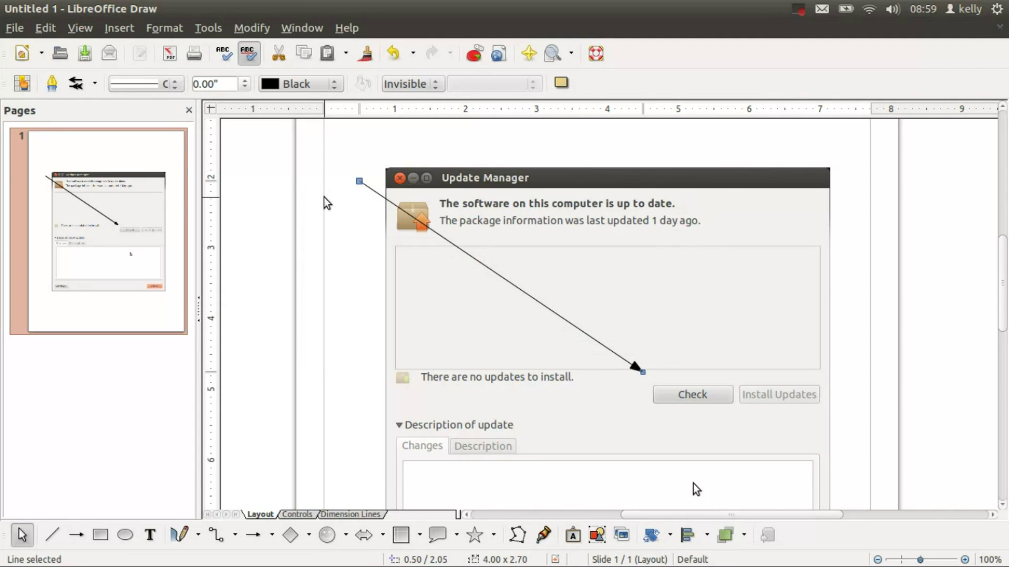
# Relaunch Screenshot and start a 'Select area to grab' capture
pyautogui.press('super')
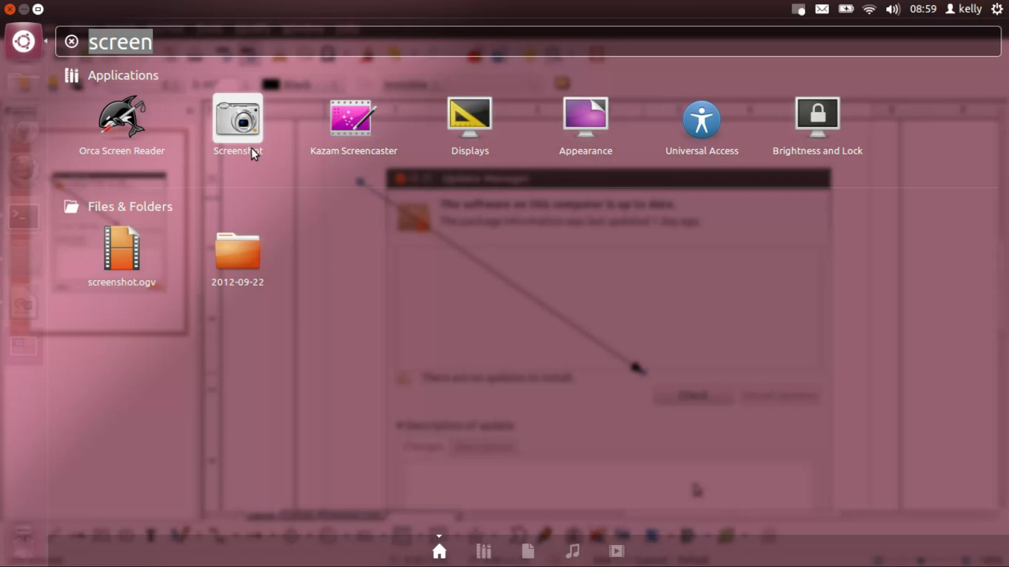
pyautogui.click(247, 138)
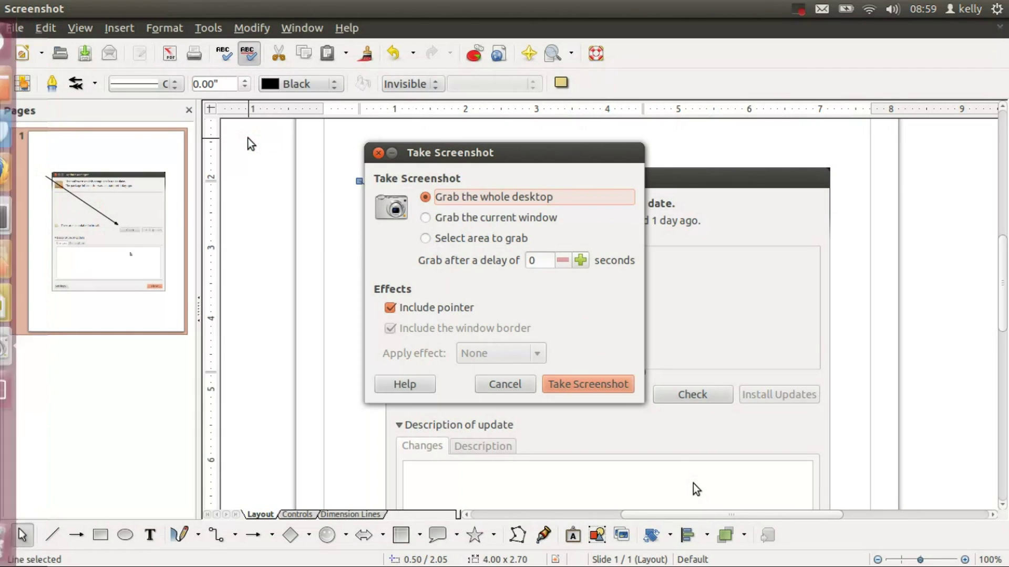
pyautogui.click(436, 239)
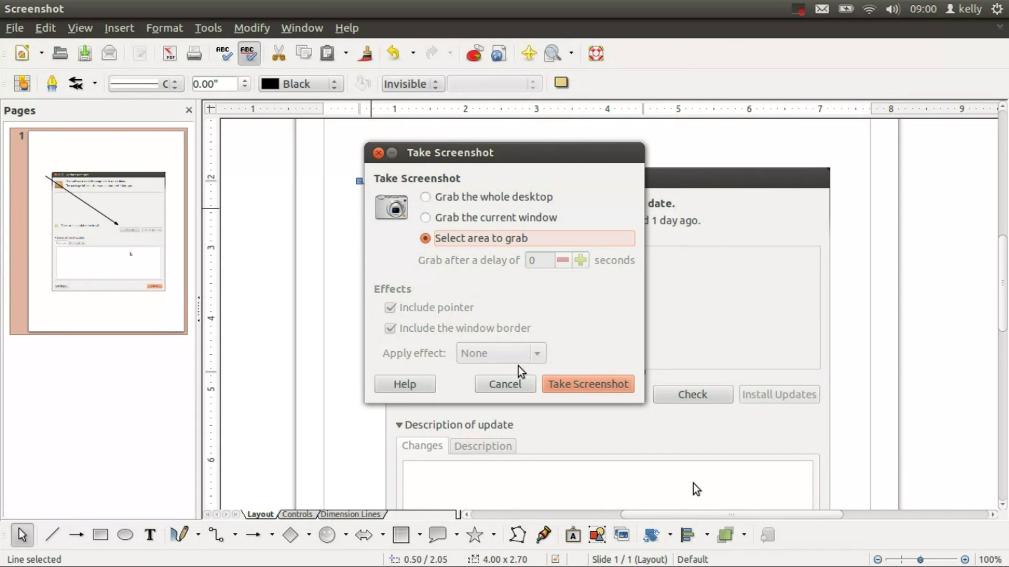
pyautogui.click(547, 389)
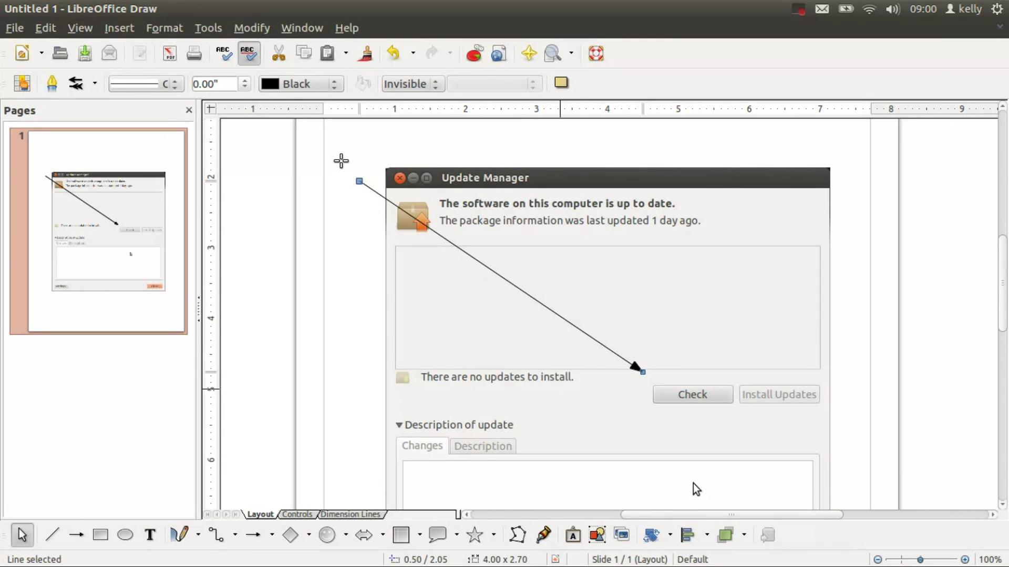
# Deselect the arrow in Draw and start a 'Select area to grab' capture in Screenshot
pyautogui.click(340, 162)
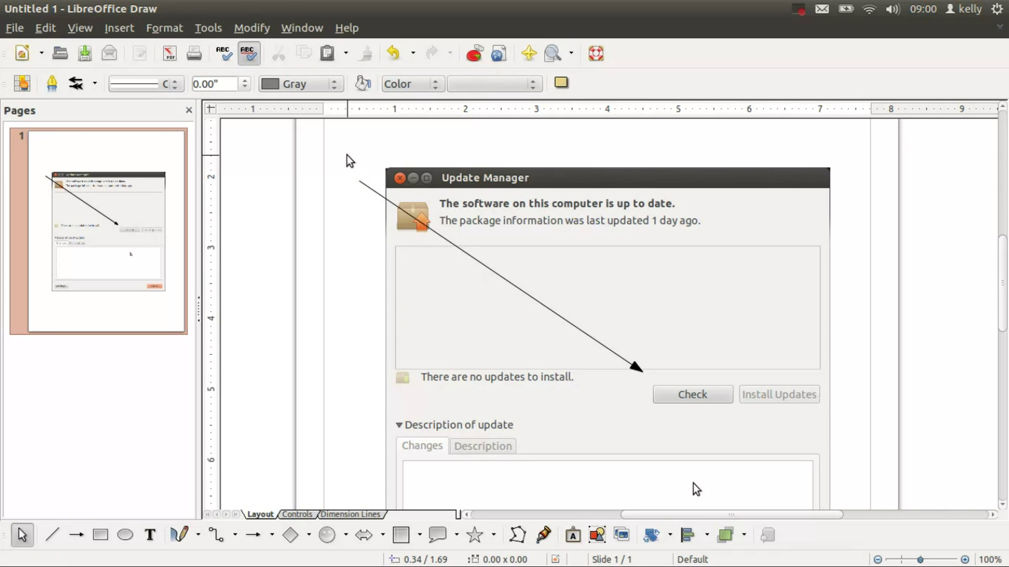
pyautogui.press('super')
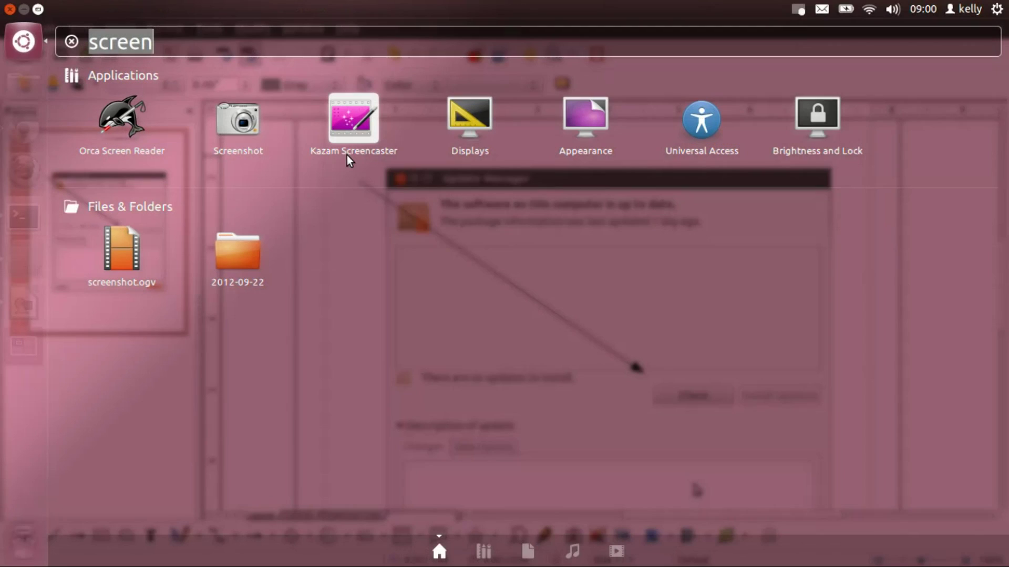
pyautogui.click(236, 126)
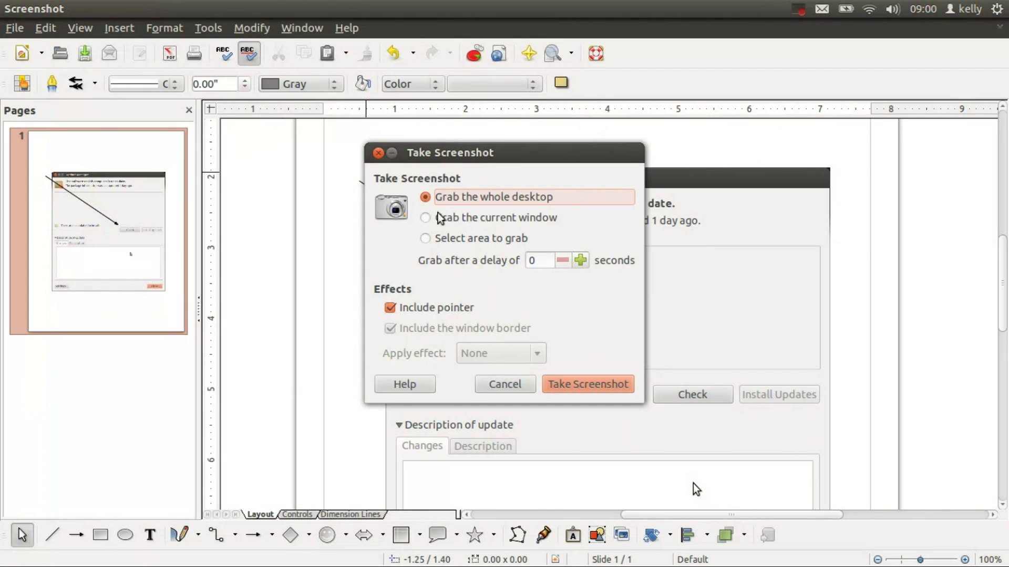
pyautogui.click(461, 239)
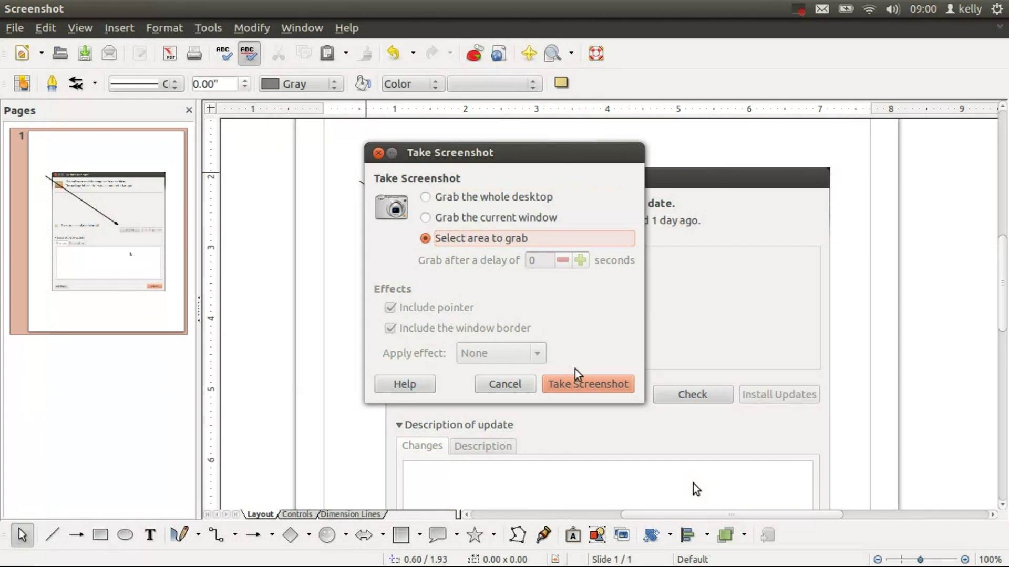
pyautogui.click(578, 386)
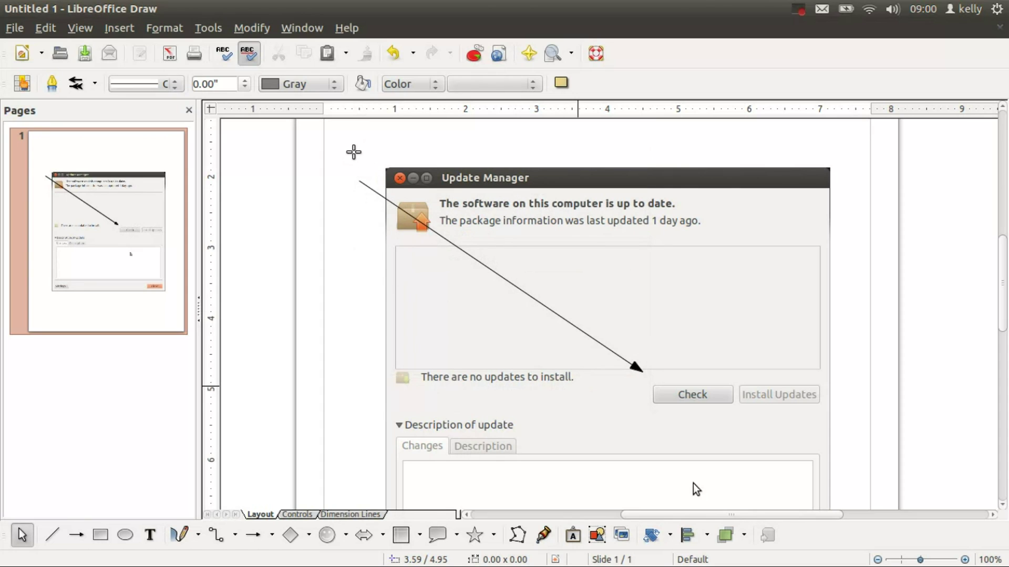
# Capture the region around the Update Manager image and its arrow, and copy it to the clipboard
pyautogui.moveTo(354, 151); pyautogui.dragTo(837, 423)
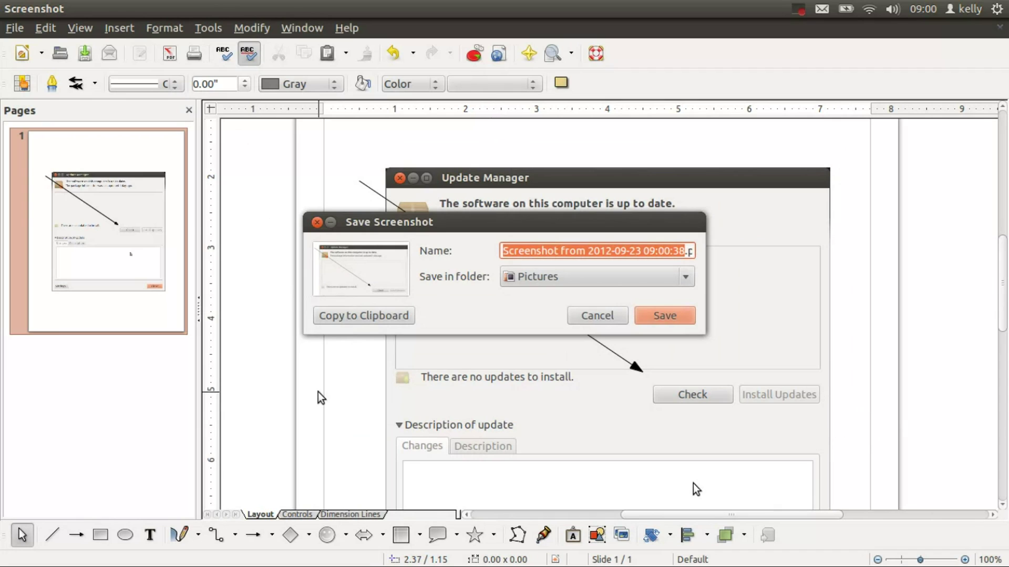
pyautogui.click(367, 326)
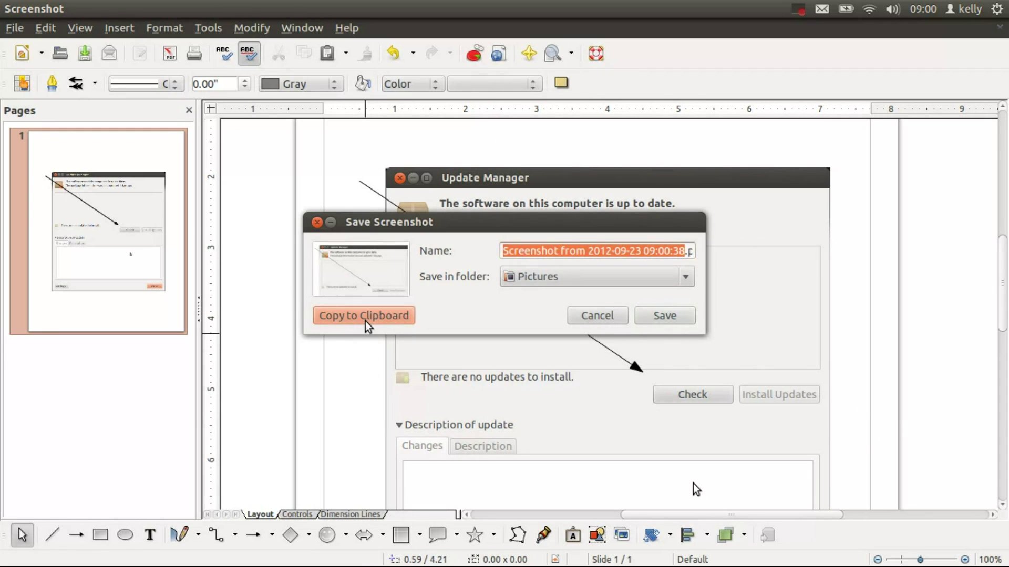
pyautogui.press('super')
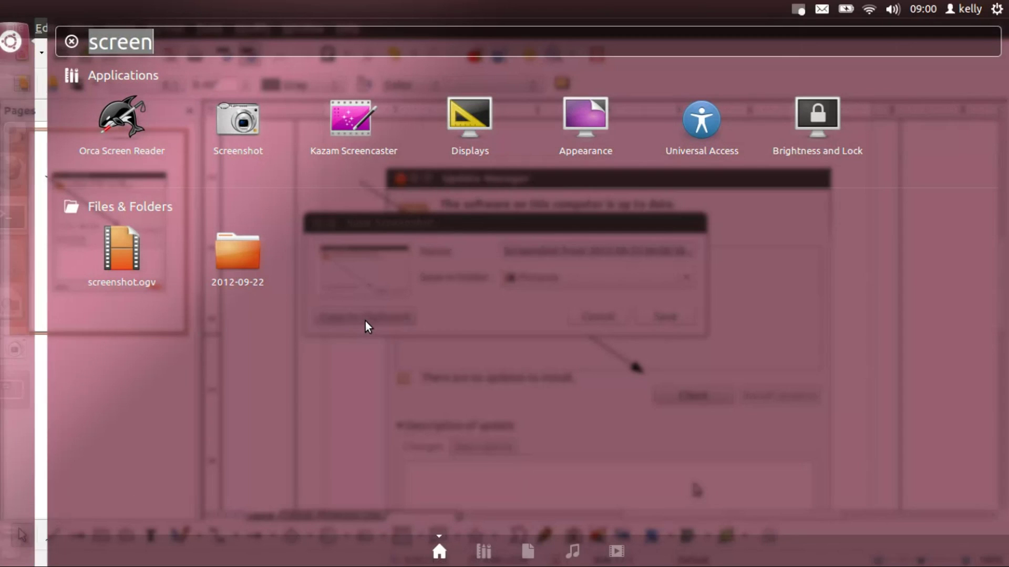
# Launch LibreOffice Writer via 'writ' and paste the arrowed Update Manager capture into a new document
pyautogui.write('writ')
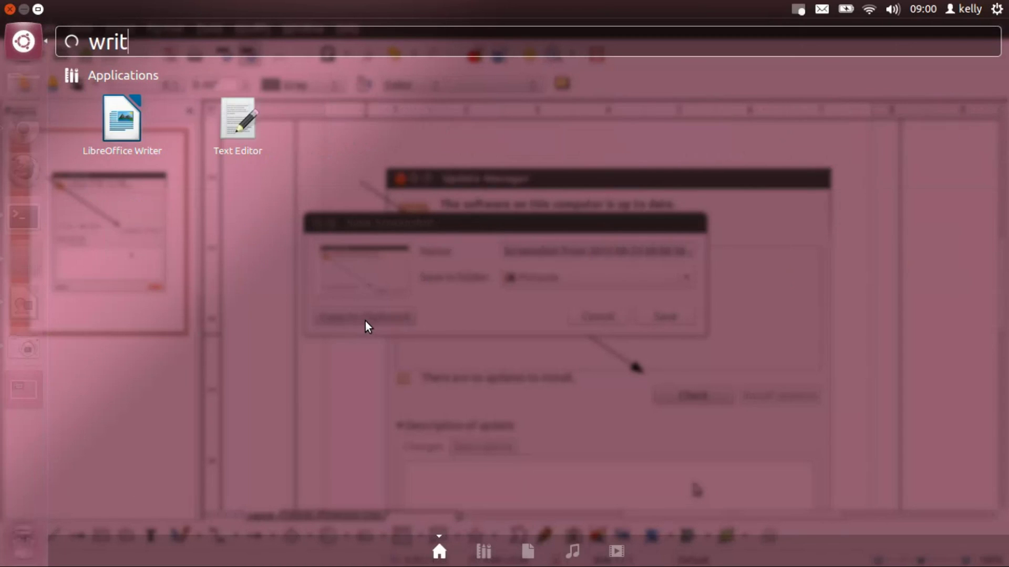
pyautogui.press('Escape')
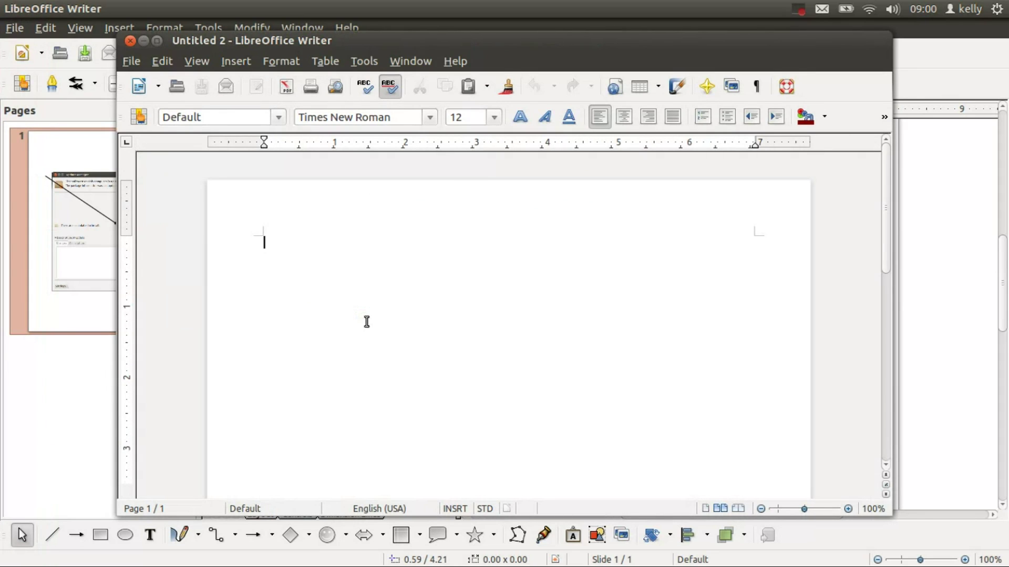
pyautogui.hotkey('ctrl', 'v')
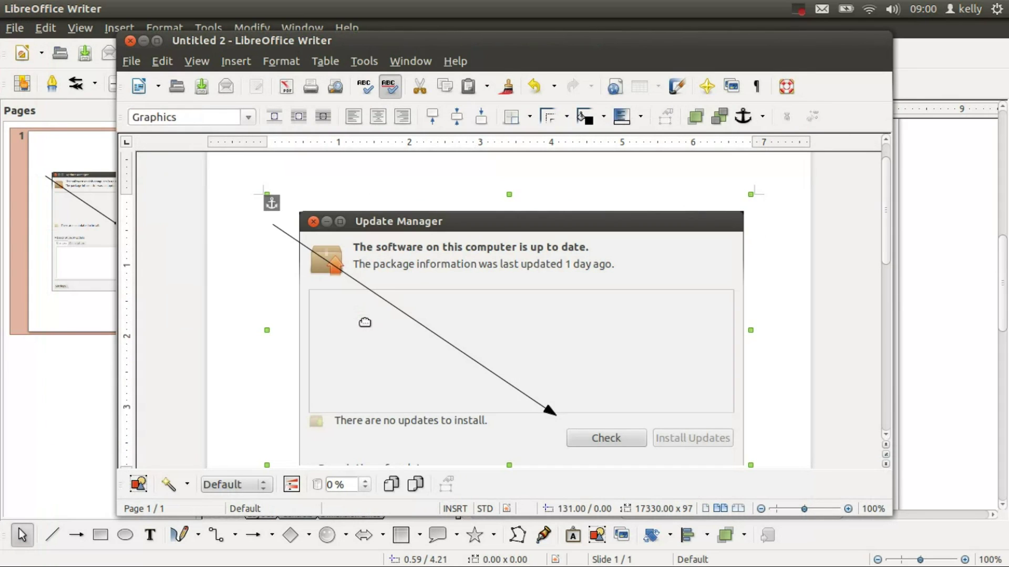